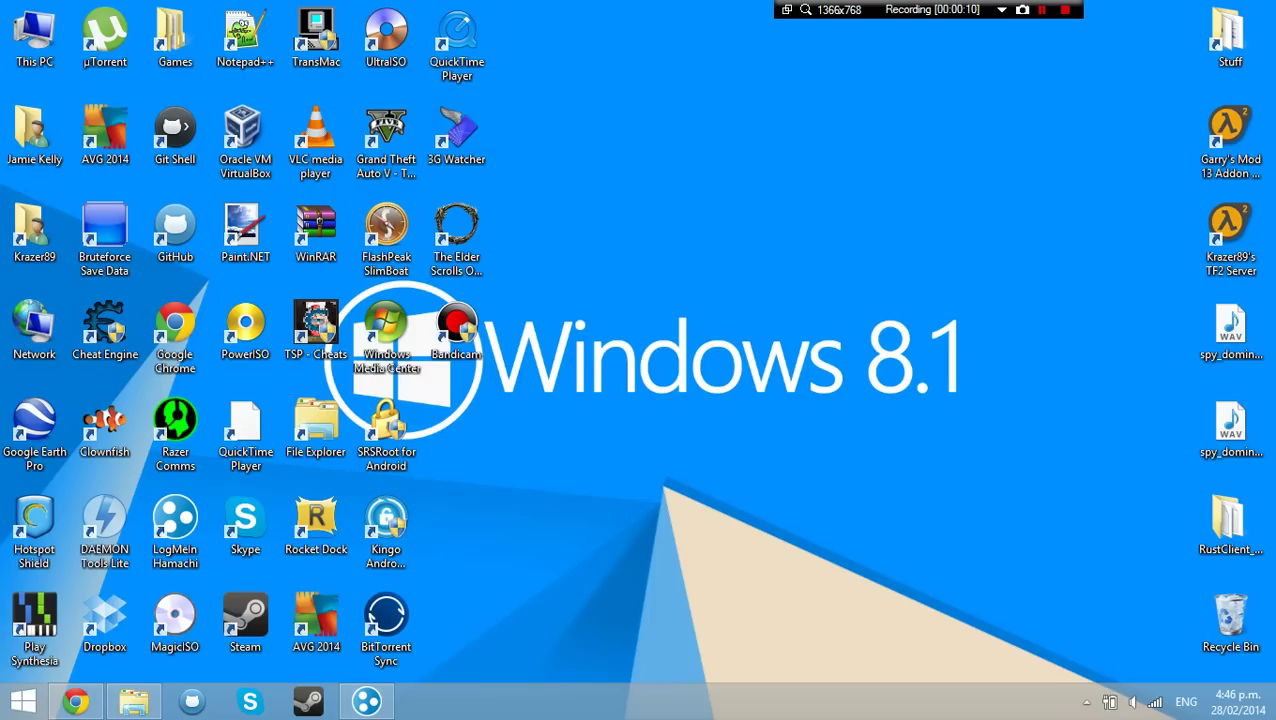
Step: Download vcredist_x64.exe and vcredist_x86.exe from Microsoft's Visual C++ Redistributable Packages for Visual Studio 2013 page in Chrome, saving both to the Desktop
{"action": "left_click", "coordinate": [75, 701]}
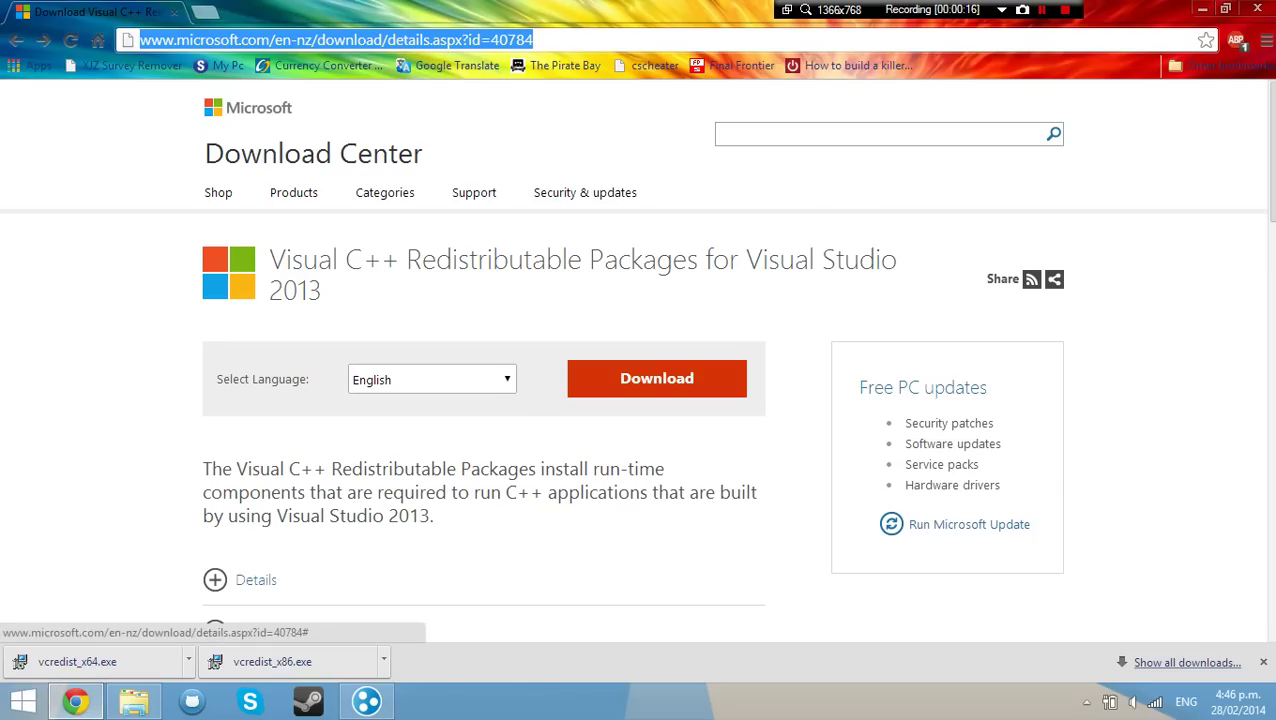
{"action": "left_click", "coordinate": [1263, 662]}
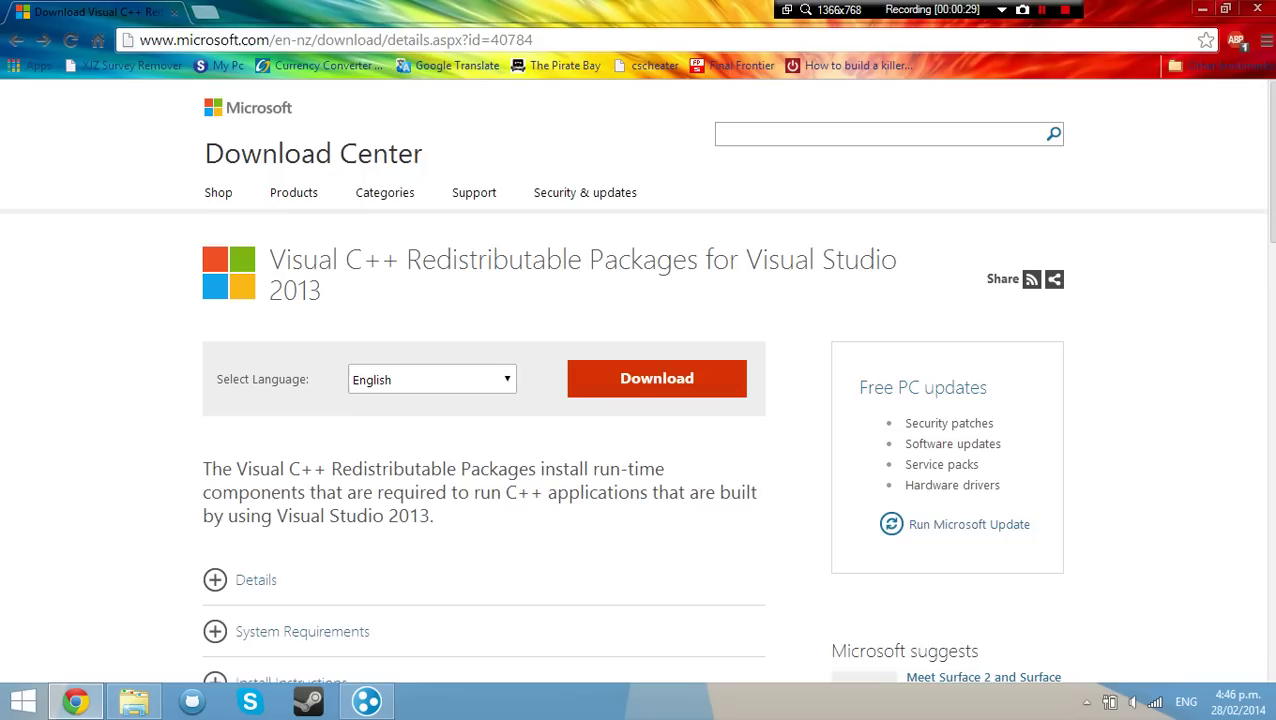
{"action": "left_click", "coordinate": [656, 378]}
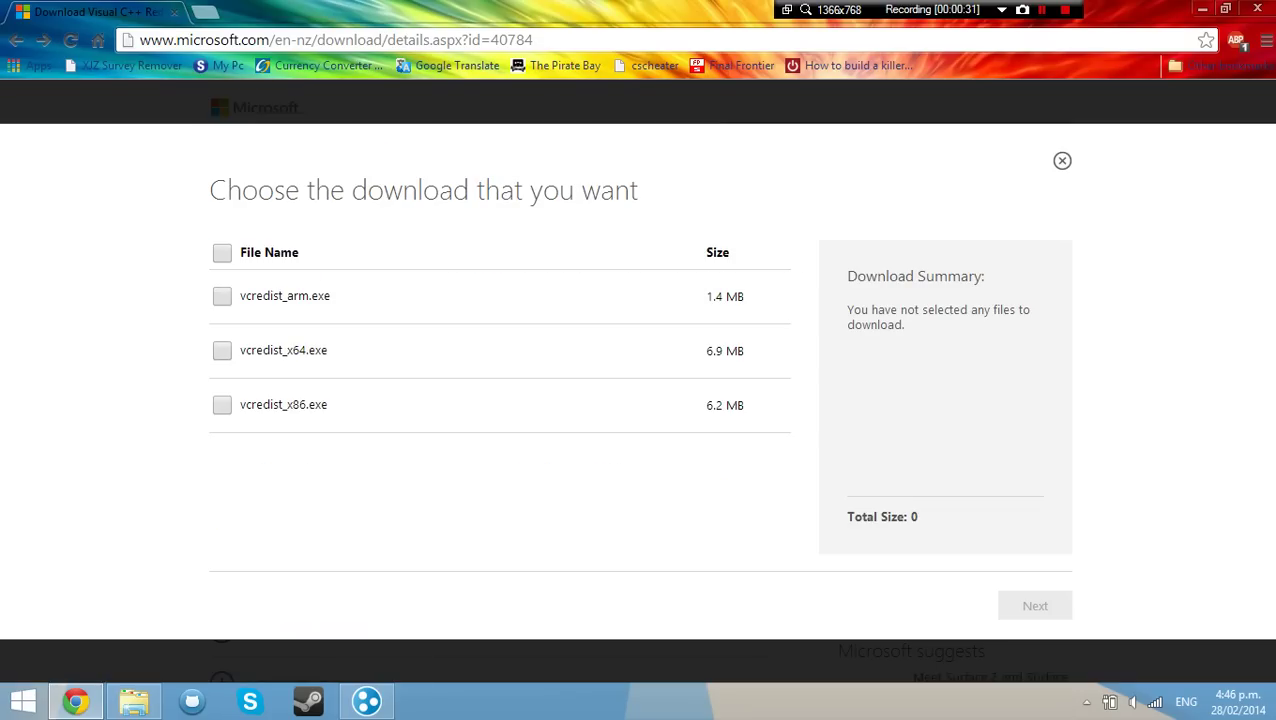
{"action": "left_click", "coordinate": [222, 350]}
{"action": "left_click", "coordinate": [222, 404]}
{"action": "left_click", "coordinate": [1035, 605]}
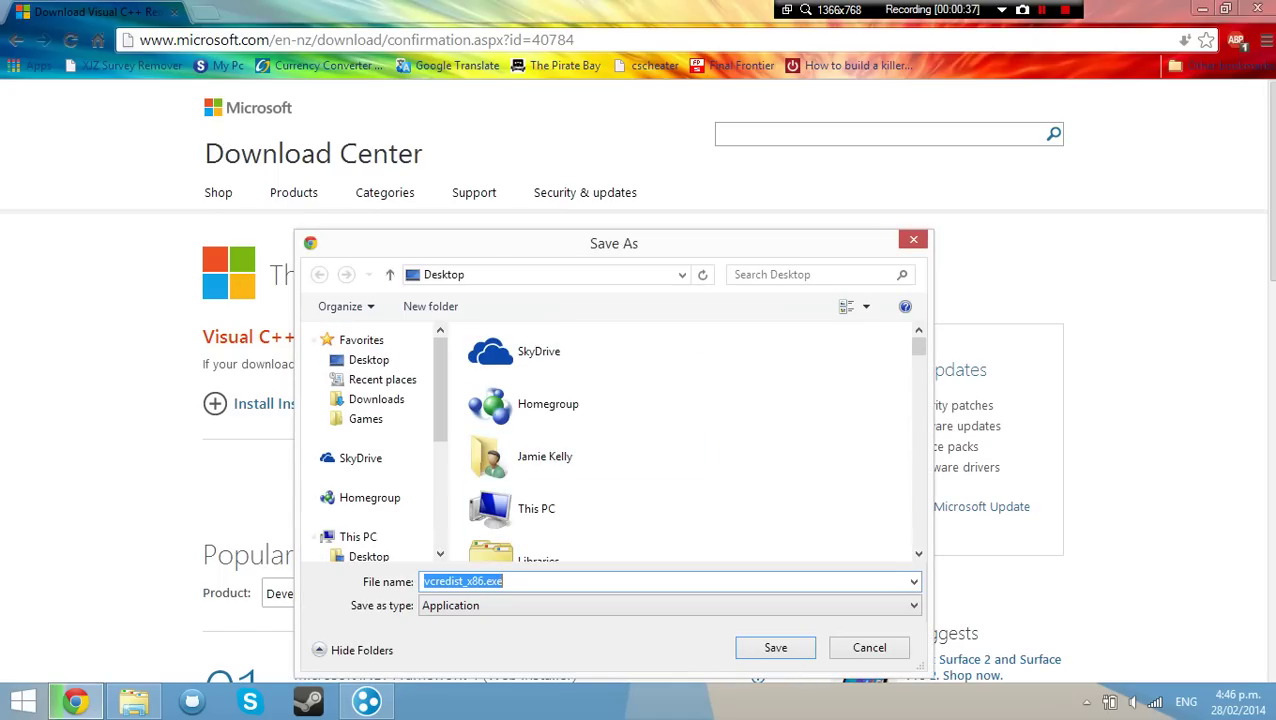
{"action": "left_click", "coordinate": [775, 647]}
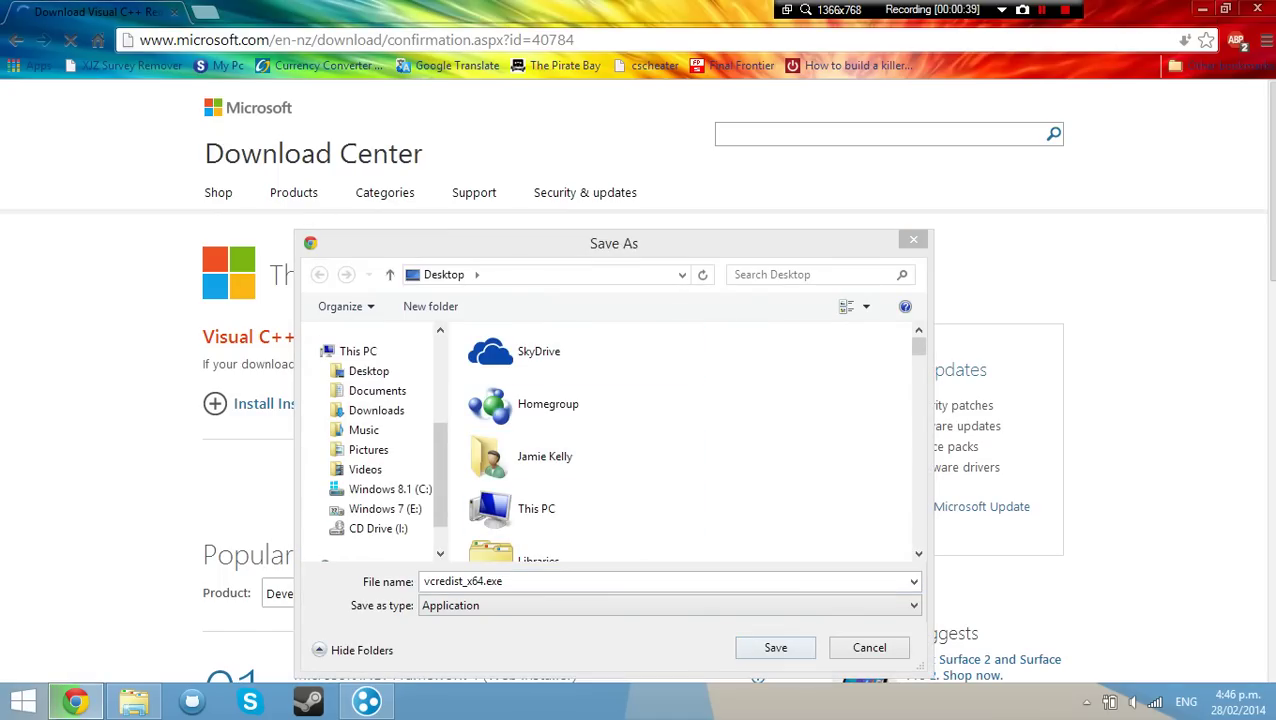
{"action": "left_click", "coordinate": [775, 647]}
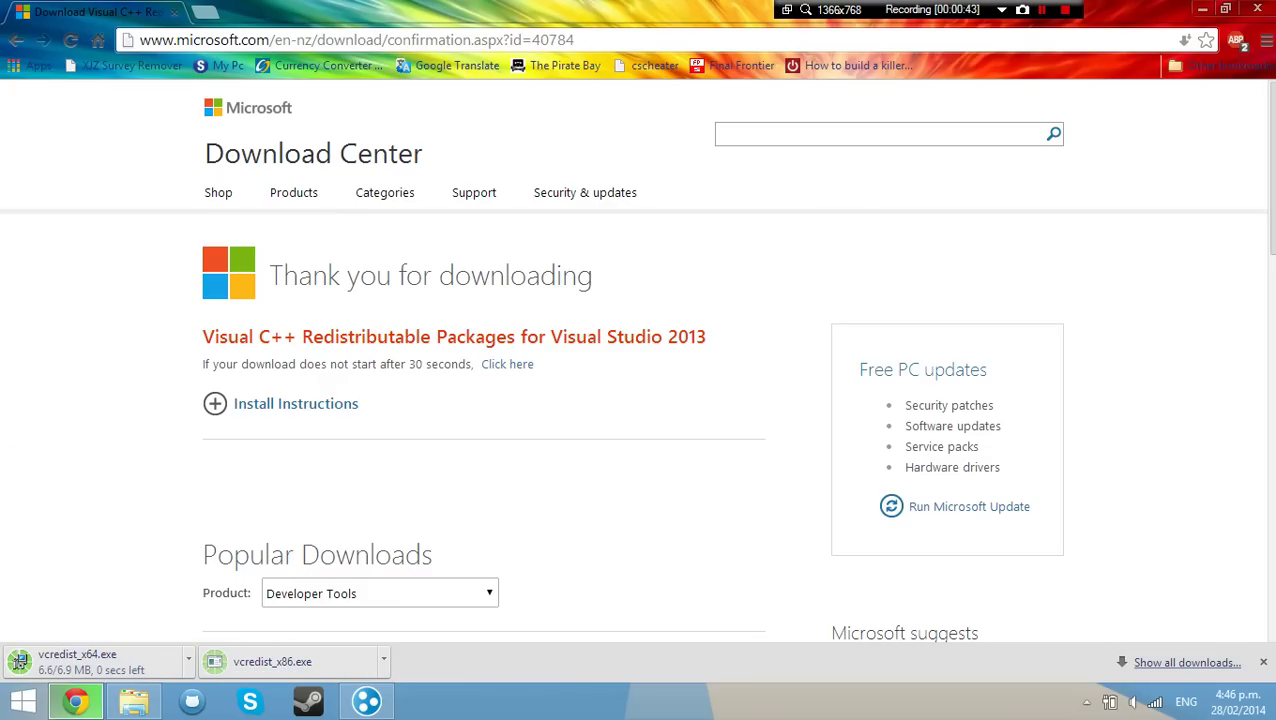
Step: Minimize the browser, move both vcredist installers from the Desktop into the RustClient_v19.12.2013 folder, and open that folder in a maximized window
{"action": "mouse_move", "coordinate": [1270, 4]}
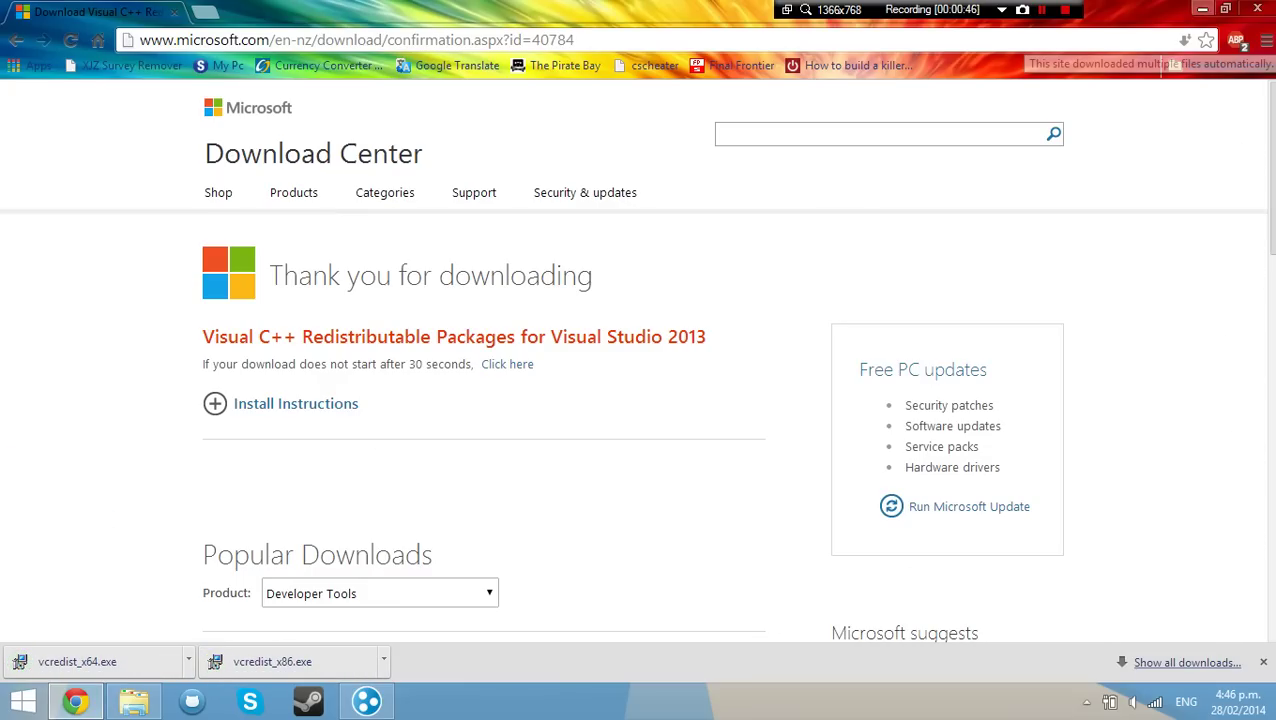
{"action": "left_click", "coordinate": [1202, 8]}
{"action": "left_click_drag", "start_coordinate": [503, 628], "coordinate": [1232, 525]}
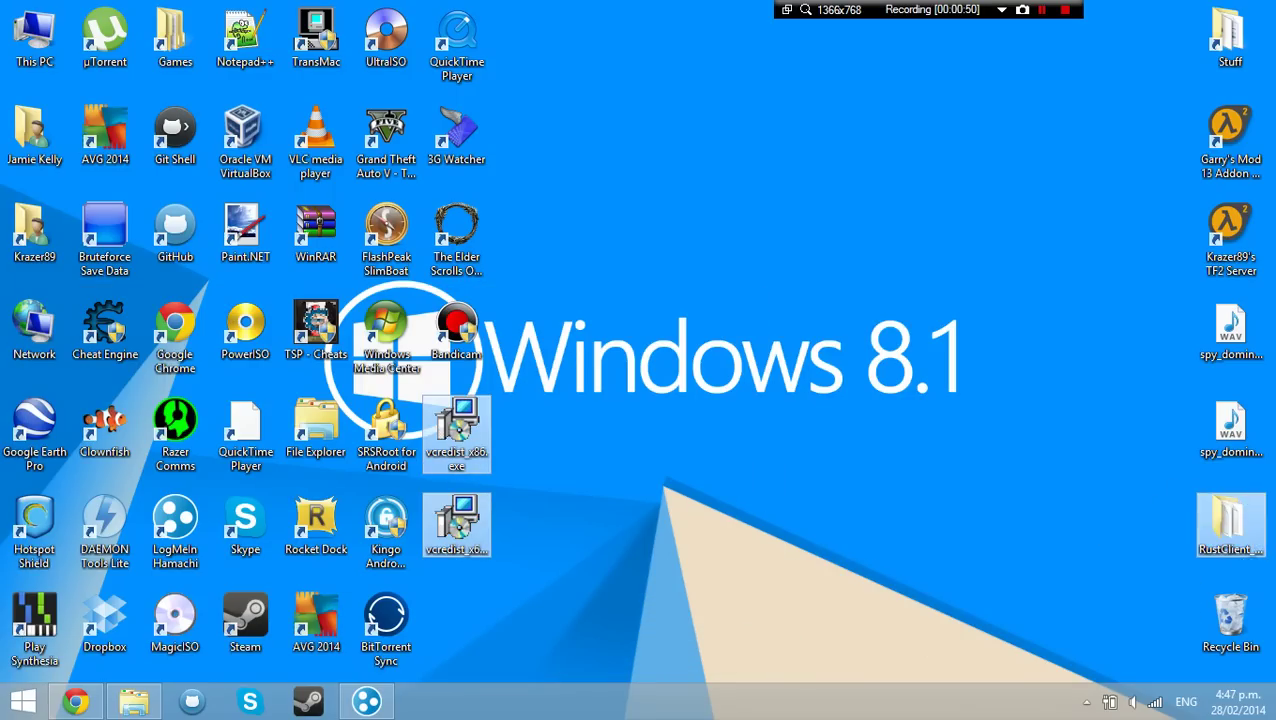
{"action": "left_click", "coordinate": [595, 200]}
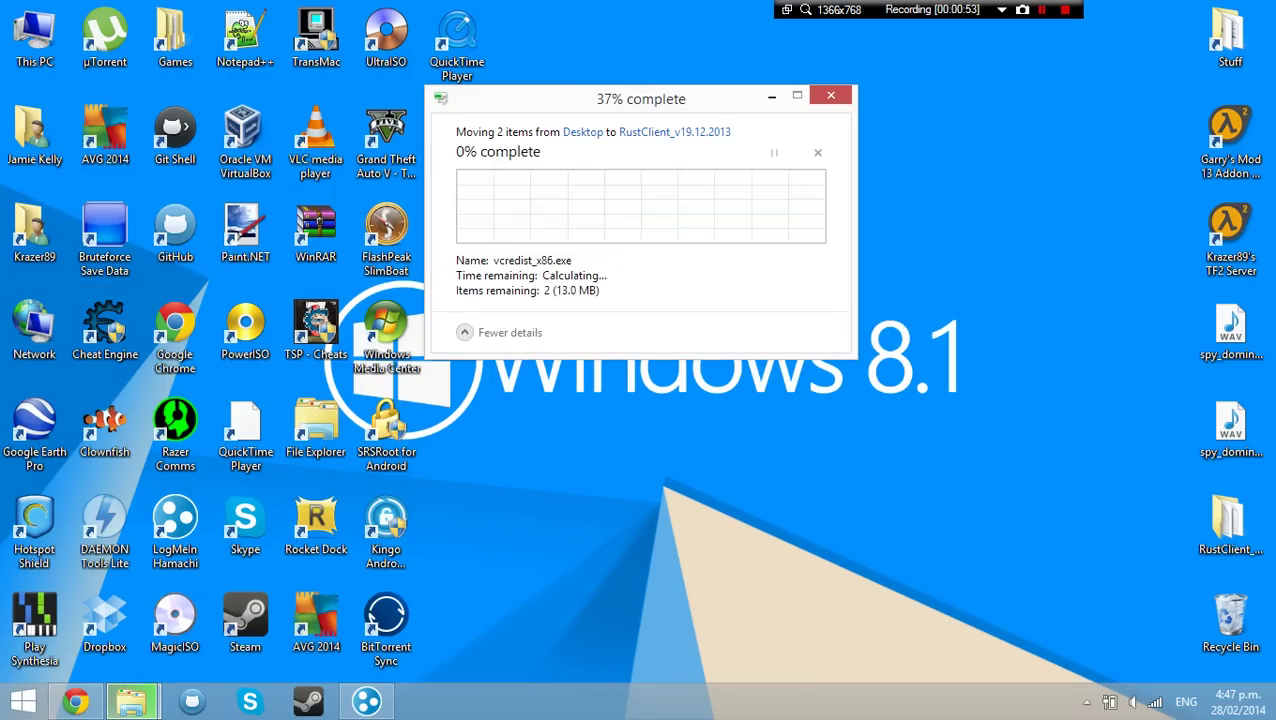
{"action": "double_click", "coordinate": [1230, 530]}
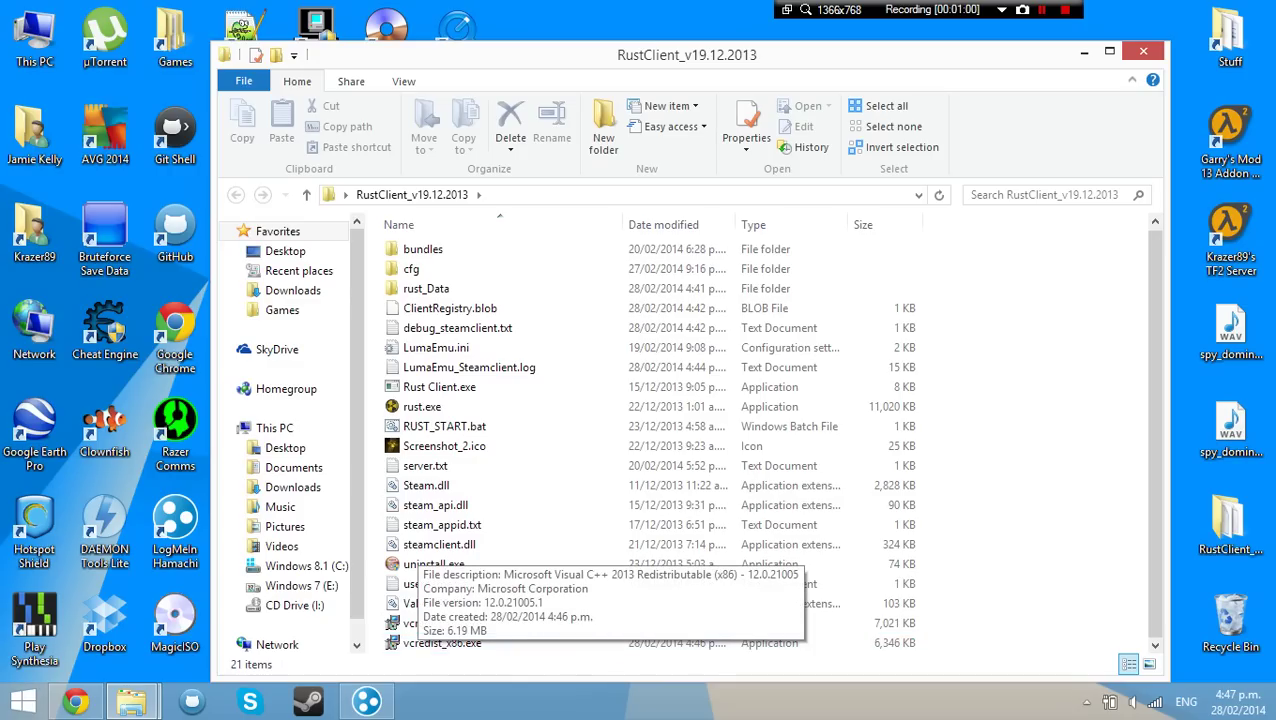
{"action": "left_click", "coordinate": [1109, 51]}
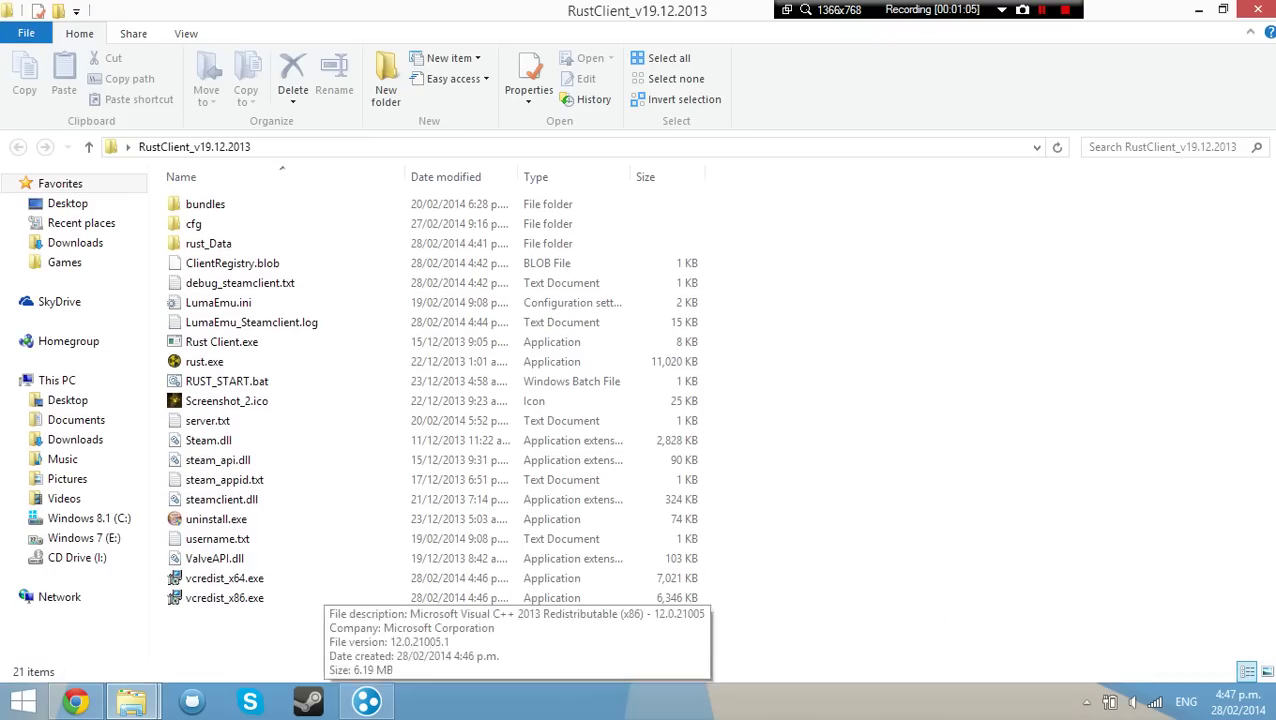
{"action": "left_click", "coordinate": [245, 600]}
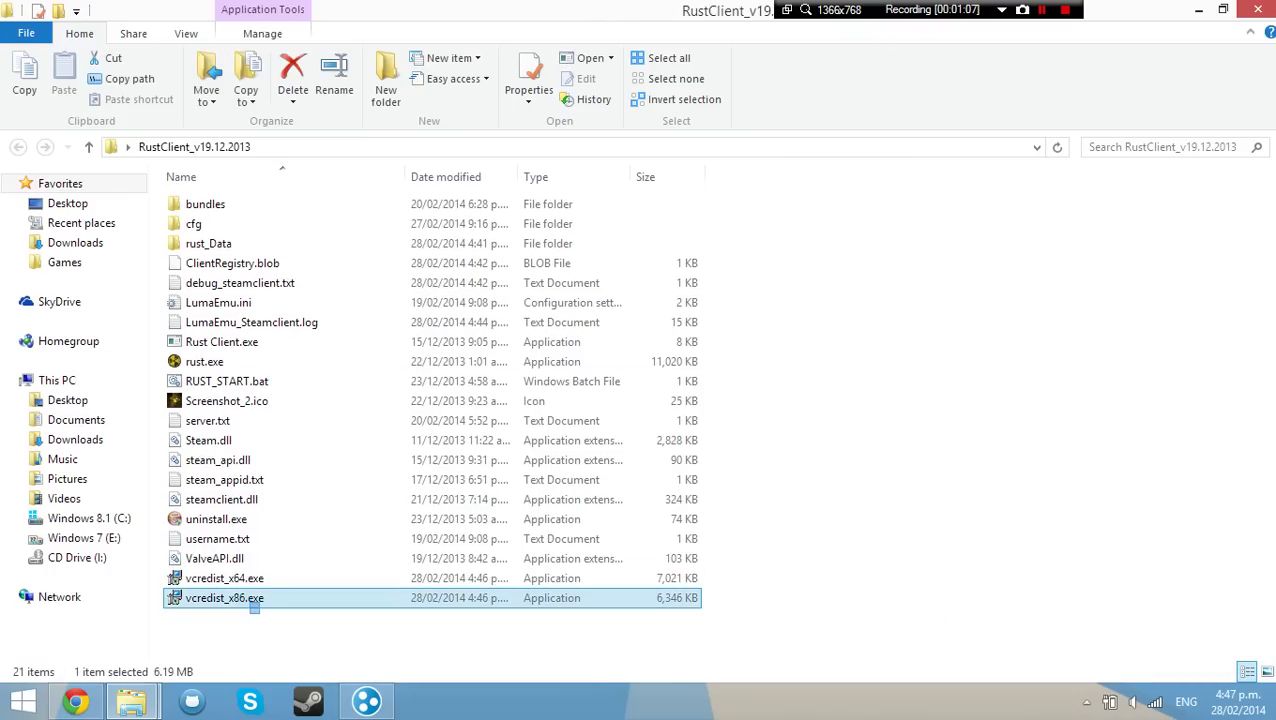
{"action": "mouse_move", "coordinate": [237, 625]}
{"action": "left_mouse_down"}
{"action": "mouse_move", "coordinate": [236, 640]}
{"action": "mouse_move", "coordinate": [220, 575]}
{"action": "mouse_move", "coordinate": [237, 632]}
{"action": "left_mouse_up"}
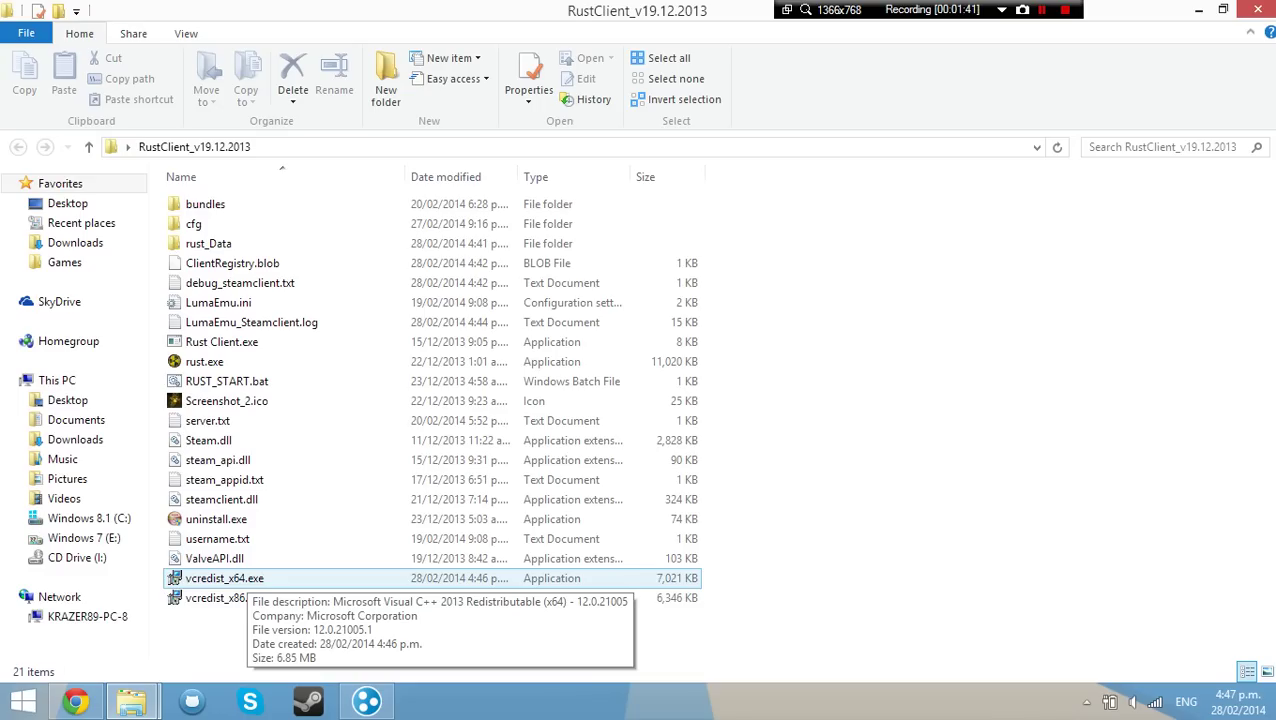
{"action": "key", "text": "shift+F12"}
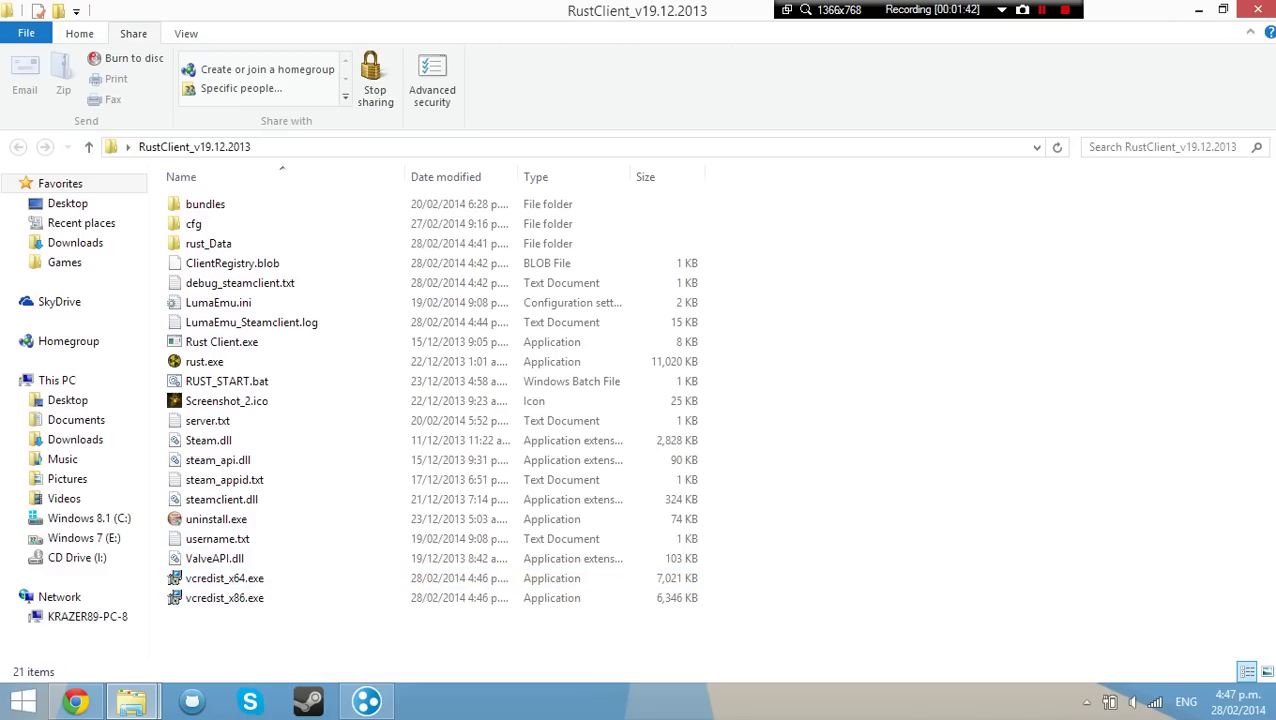
Step: Run vcredist_x86.exe, repair the Visual C++ 2013 Redistributable (x86) with the permission request approved, and close the finished setup
{"action": "left_click", "coordinate": [224, 598]}
{"action": "key", "text": "Return"}
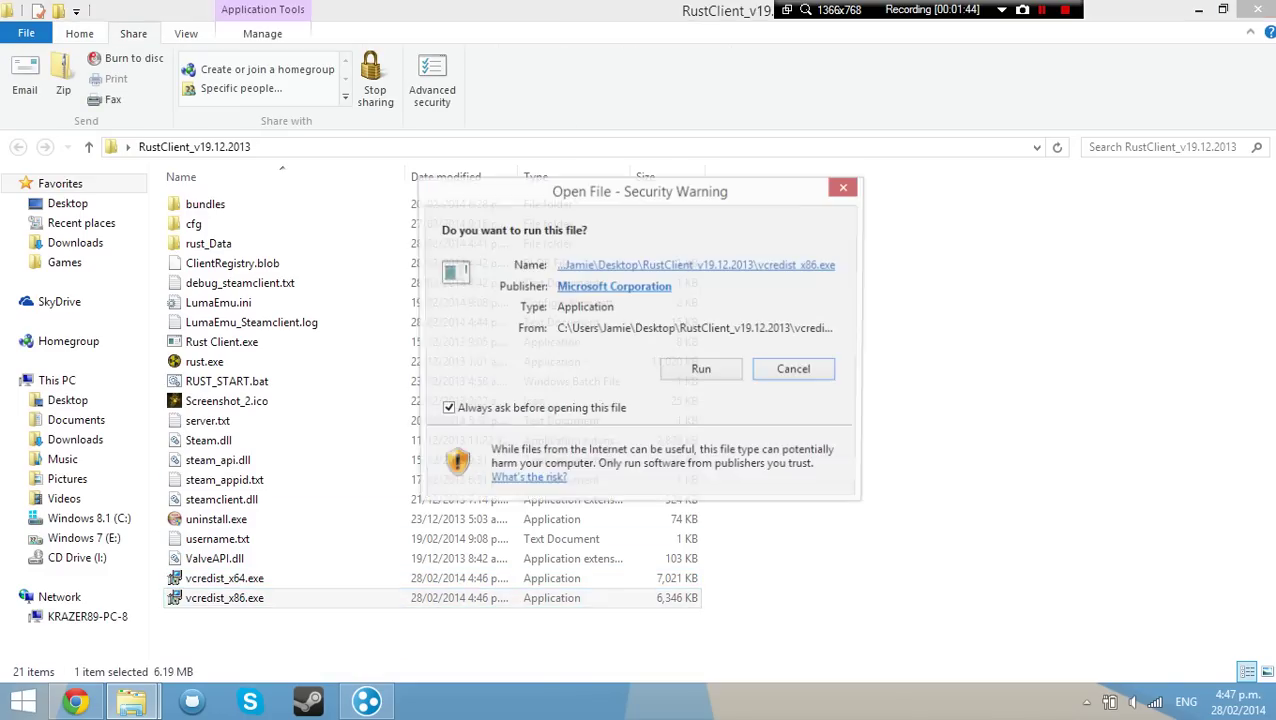
{"action": "key", "text": "Return"}
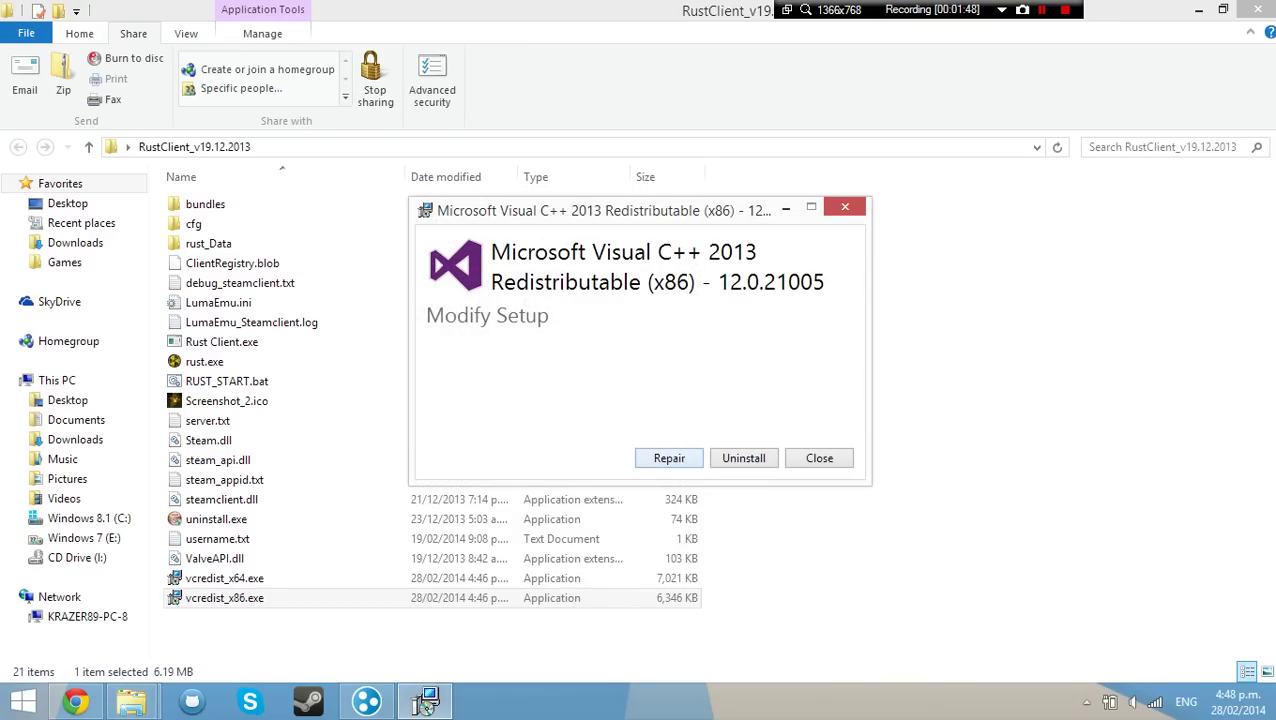
{"action": "key", "text": "Return"}
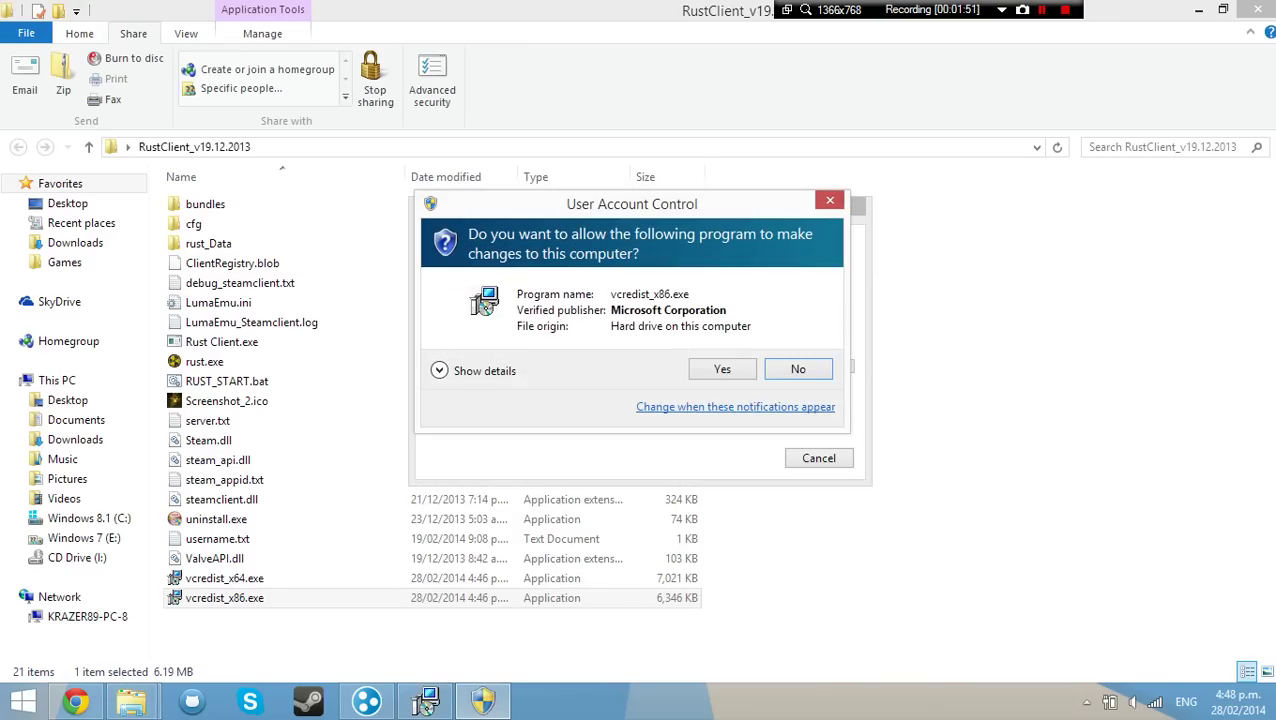
{"action": "key", "text": "Left"}
{"action": "key", "text": "Return"}
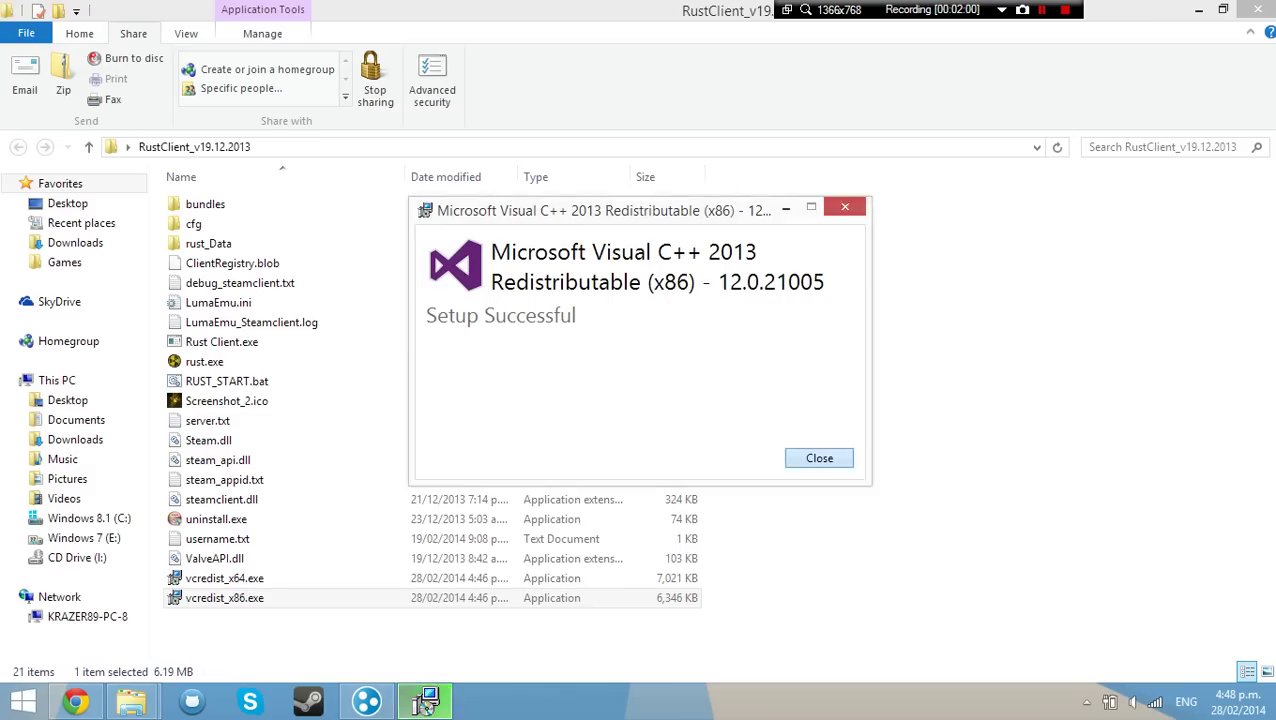
{"action": "left_click", "coordinate": [819, 458]}
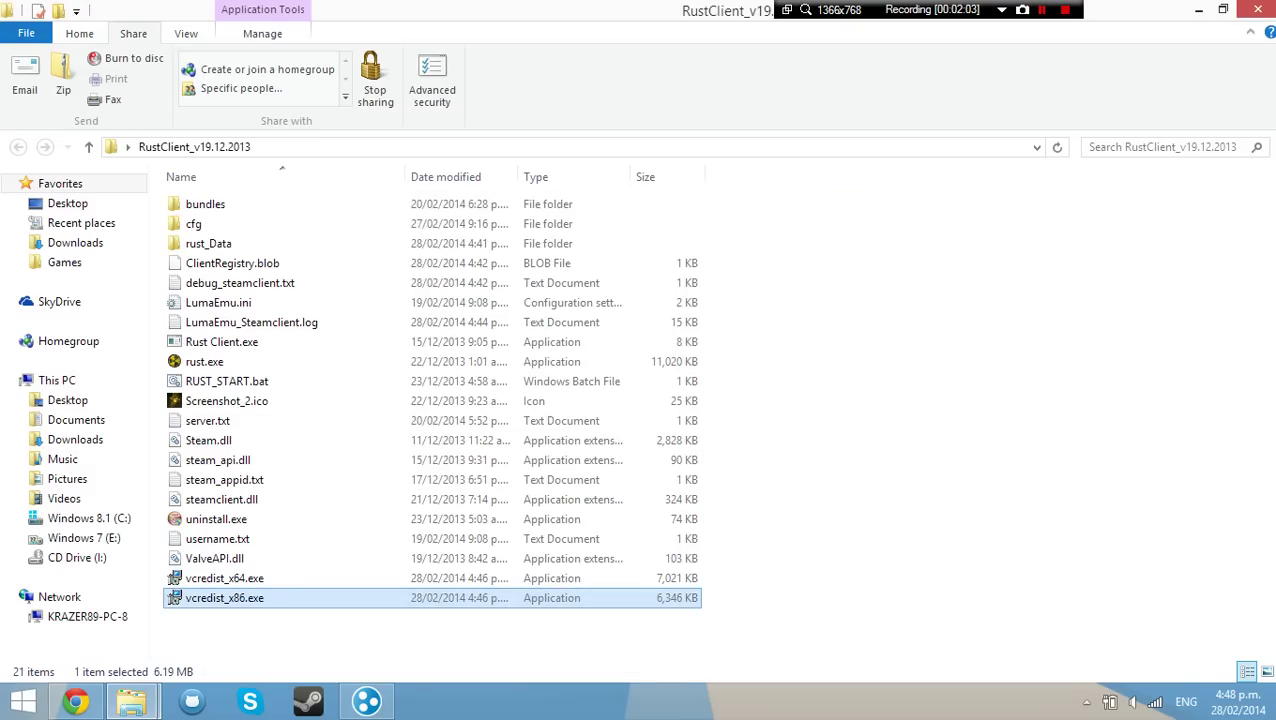
Step: Launch RUST_START.bat and configure the game for 512 x 384 resolution, windowed mode and Fastest graphics quality
{"action": "double_click", "coordinate": [227, 381]}
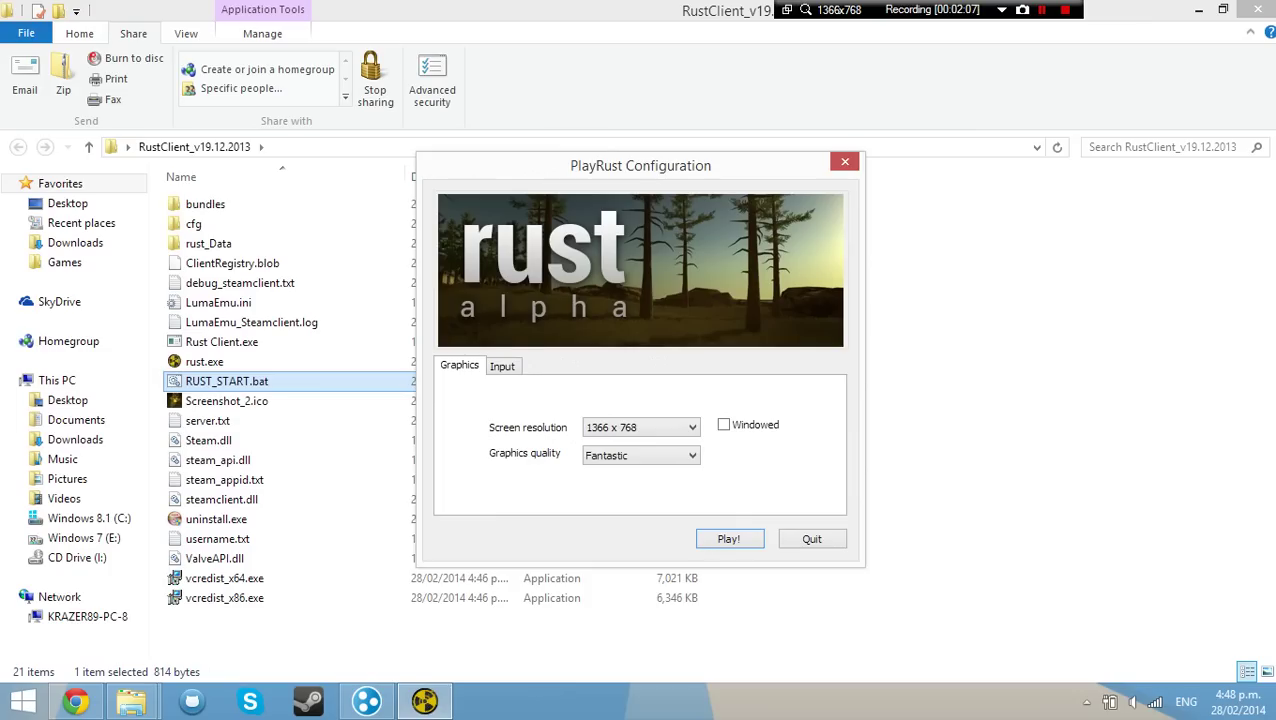
{"action": "left_click", "coordinate": [641, 427]}
{"action": "scroll", "coordinate": [641, 500], "scroll_direction": "up", "scroll_amount": 3}
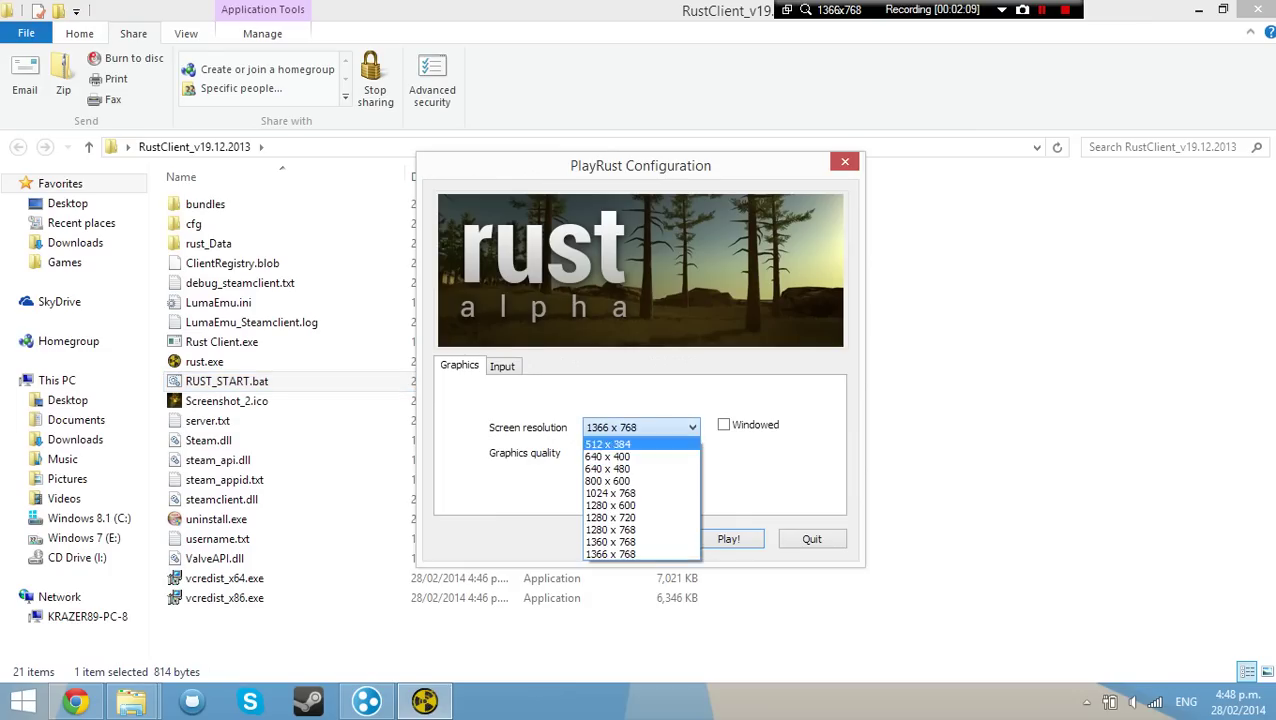
{"action": "left_click", "coordinate": [630, 441]}
{"action": "left_click", "coordinate": [723, 425]}
{"action": "left_click", "coordinate": [641, 455]}
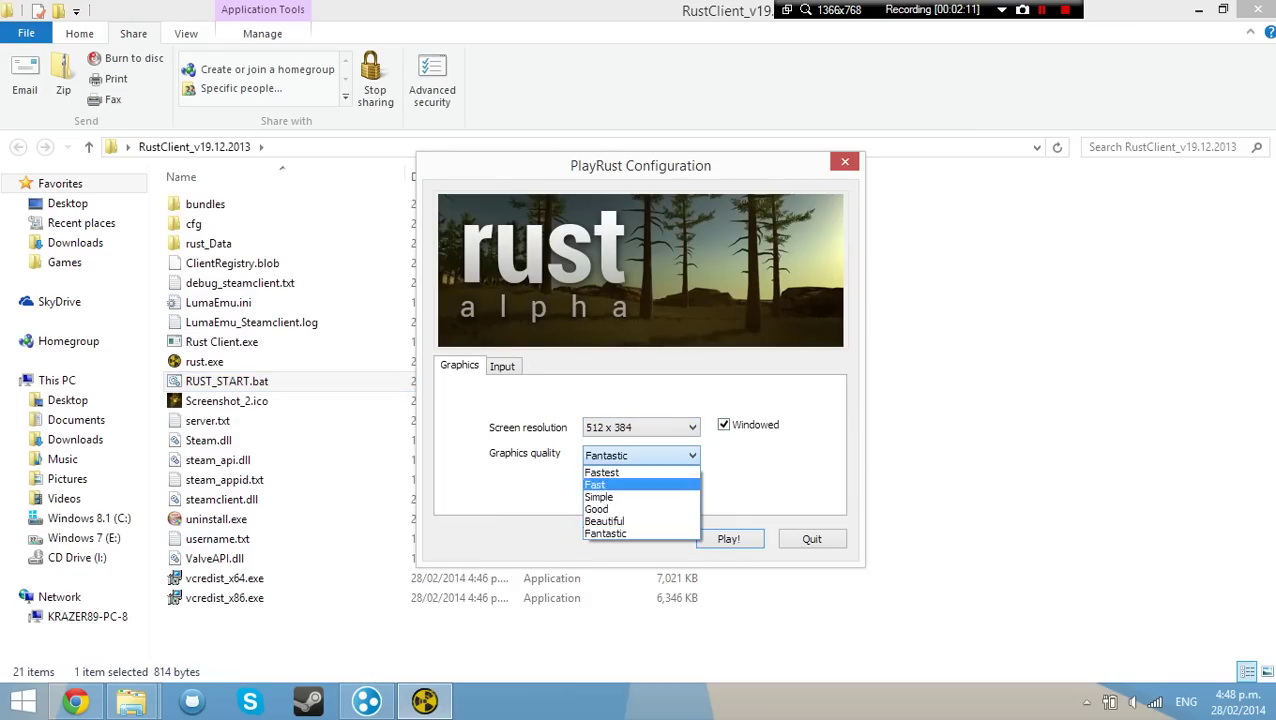
{"action": "left_click", "coordinate": [610, 472]}
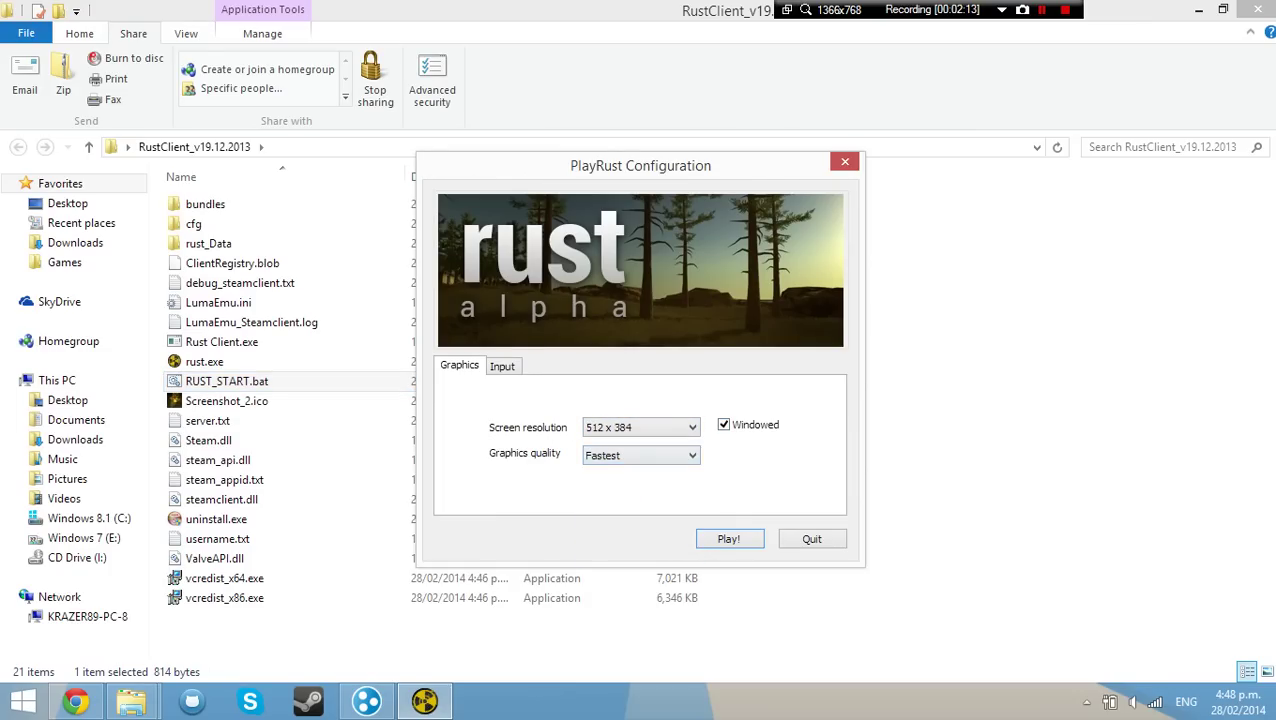
Step: Start the game with the chosen graphics settings and maximize the PlayRust window
{"action": "key", "text": "Return"}
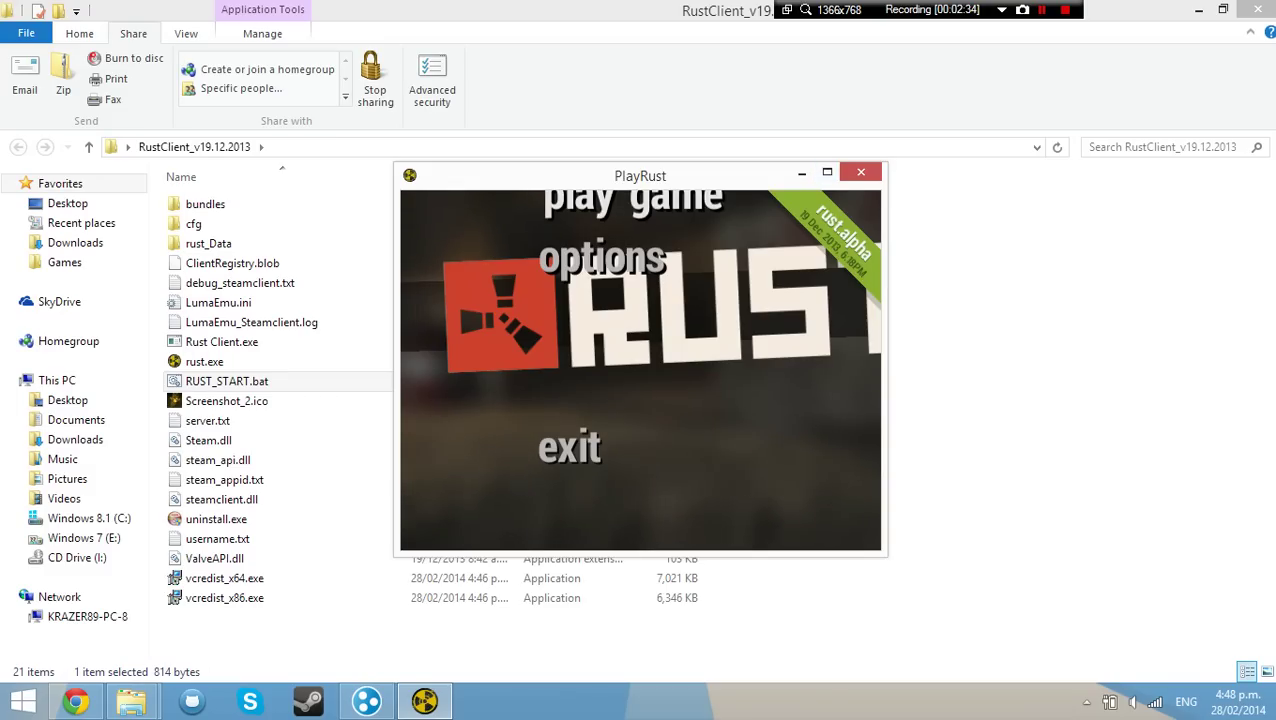
{"action": "left_click", "coordinate": [827, 172]}
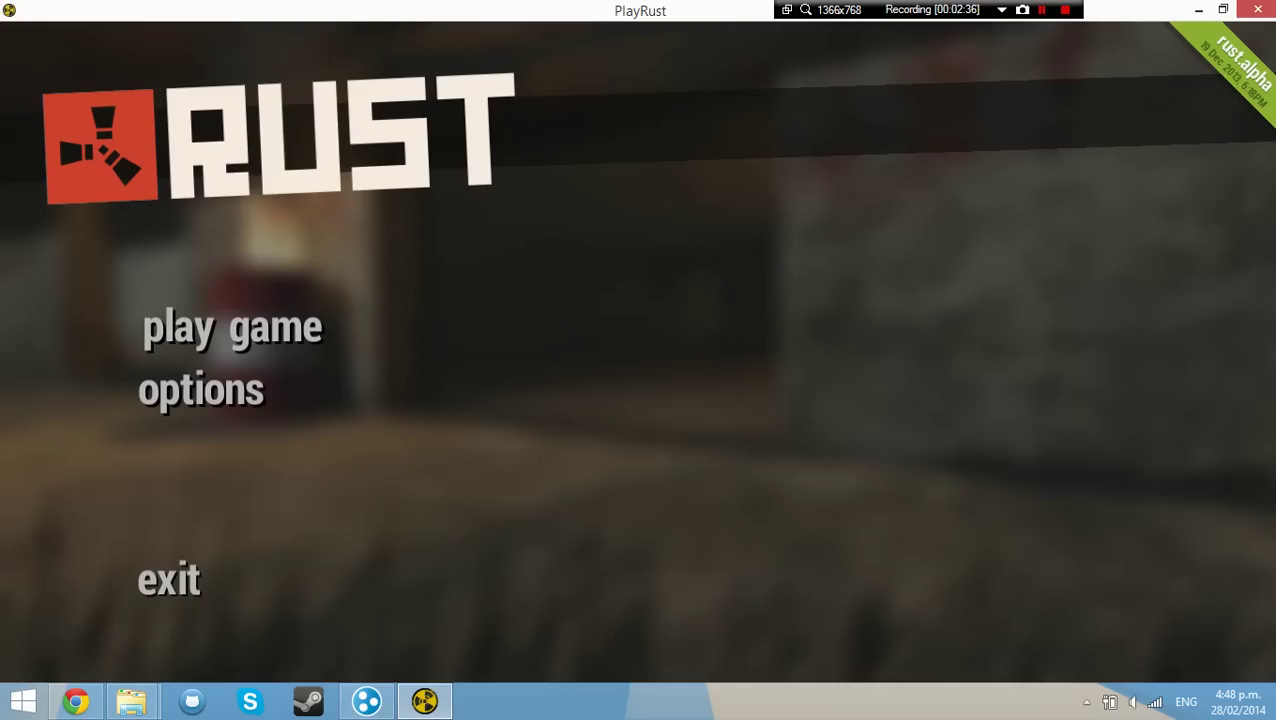